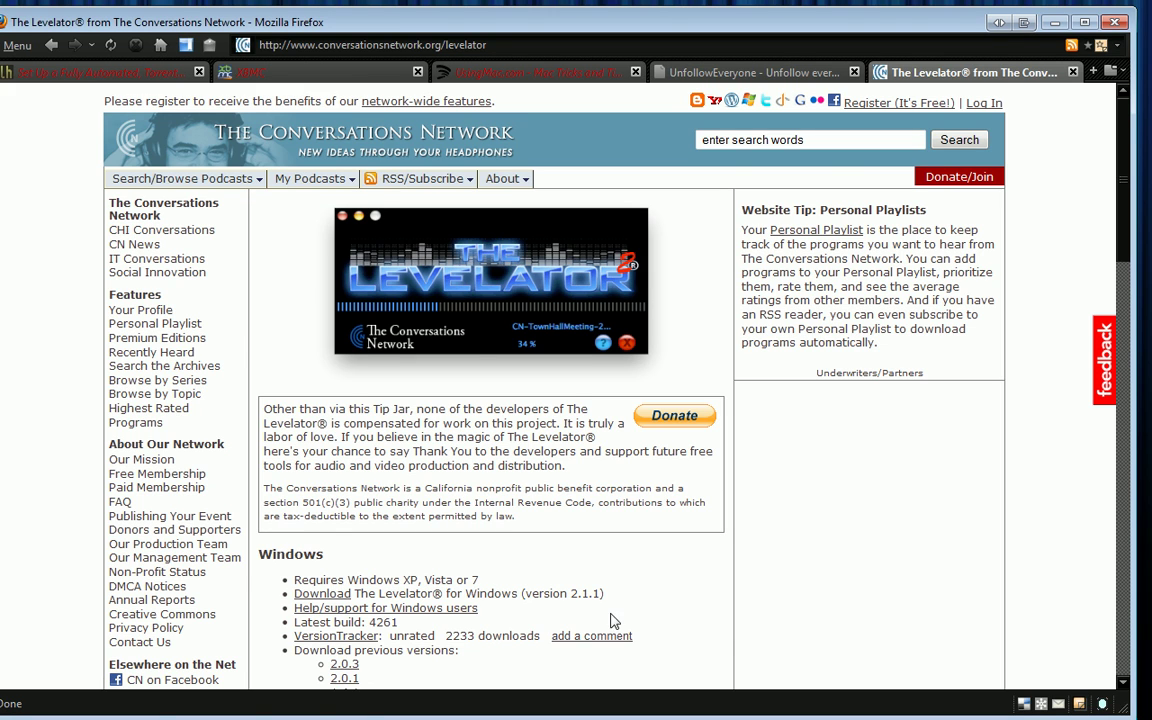
Scroll down and back up through The Levelator download page in Firefox.
scroll(553, 555, down, 3)
scroll(455, 553, down, 2)
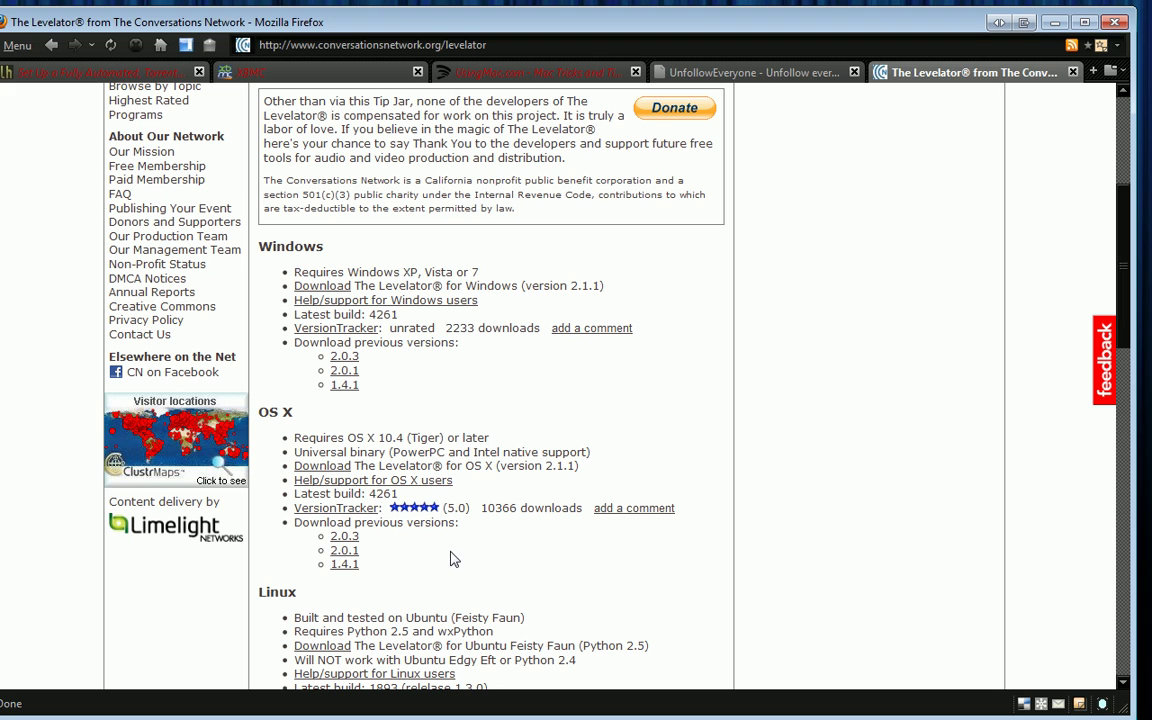
scroll(461, 561, down, 3)
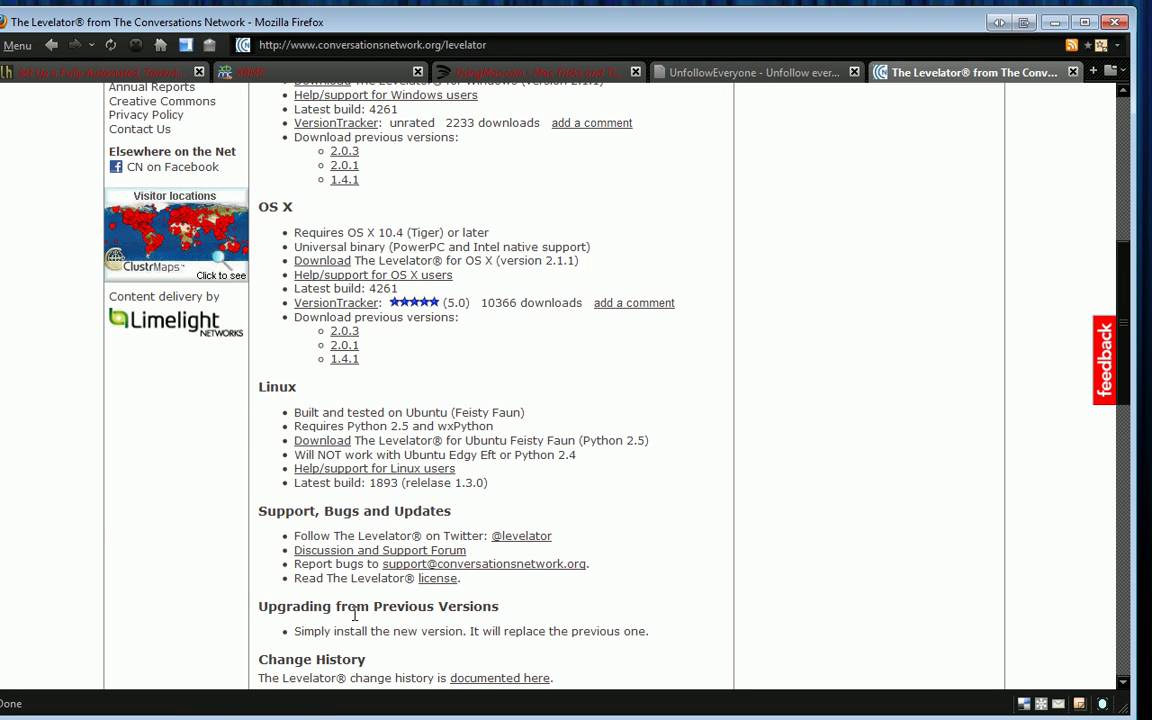
scroll(355, 600, down, 2)
scroll(358, 599, up, 5)
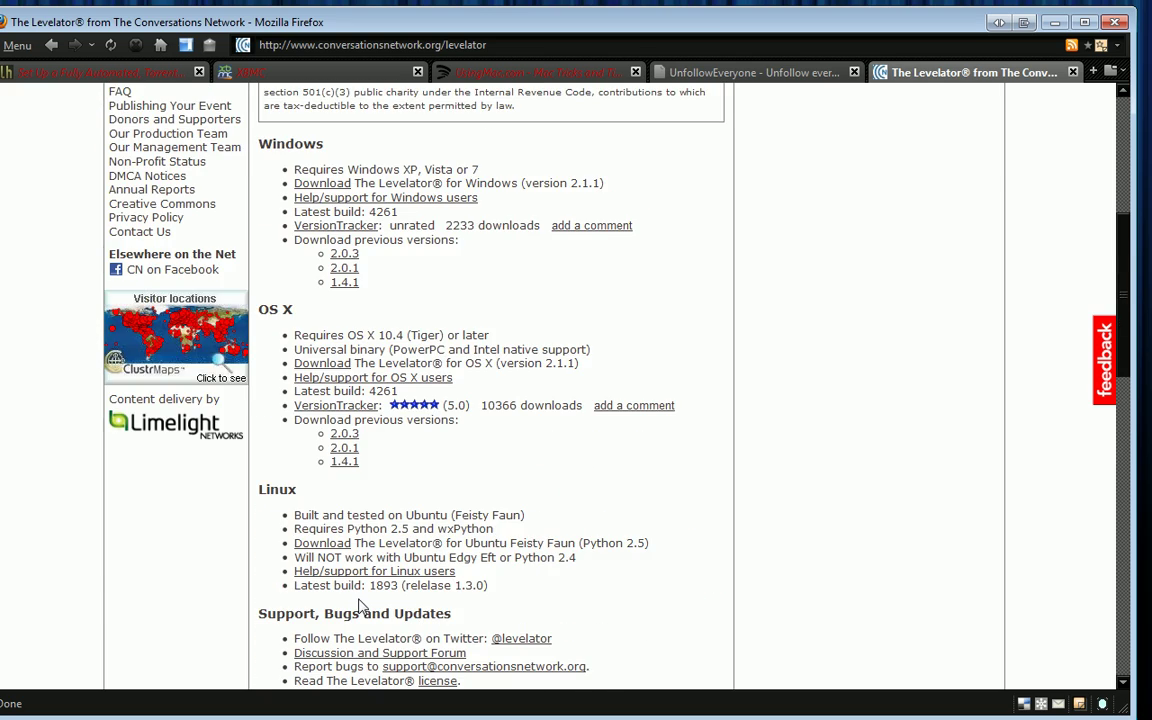
scroll(360, 598, up, 2)
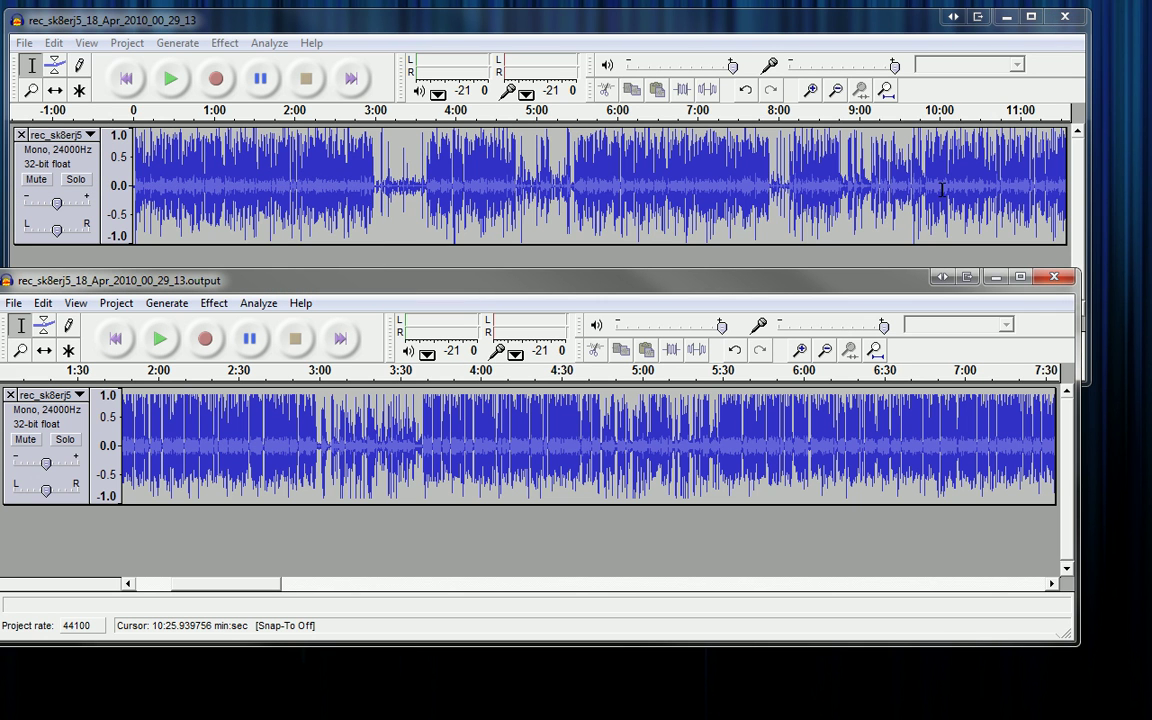
Minimize the original and .output Audacity windows and centre The Levelator window.
click(1007, 19)
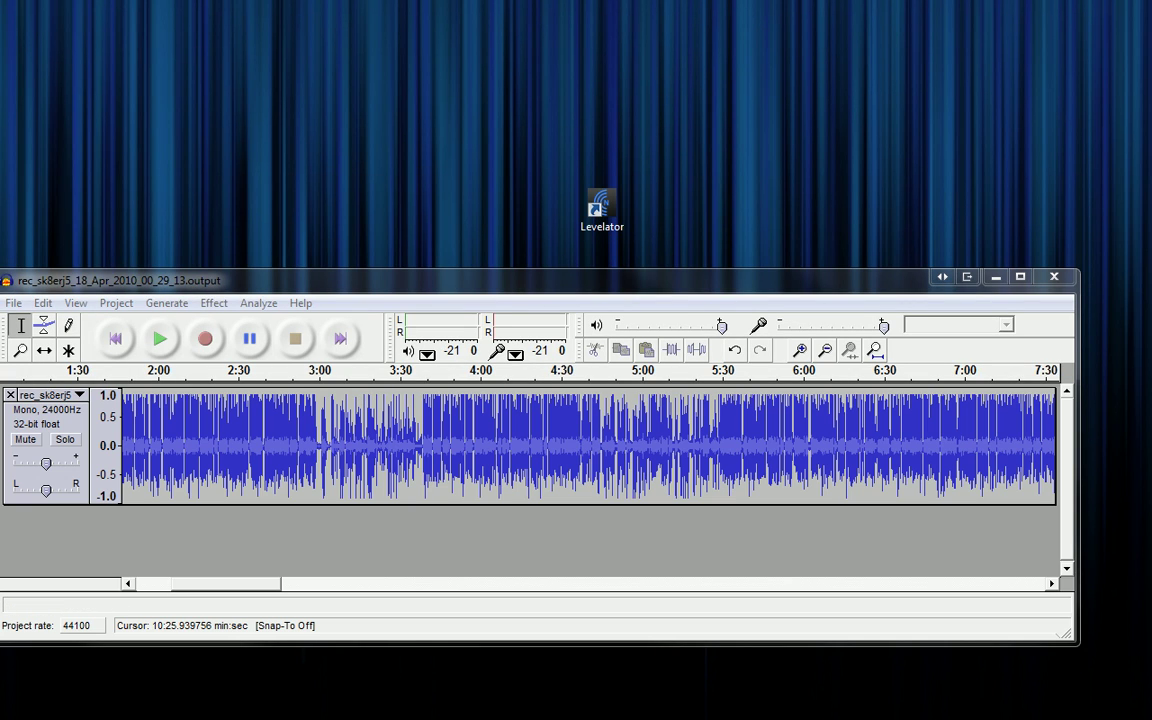
drag(491, 329, 705, 121)
click(995, 278)
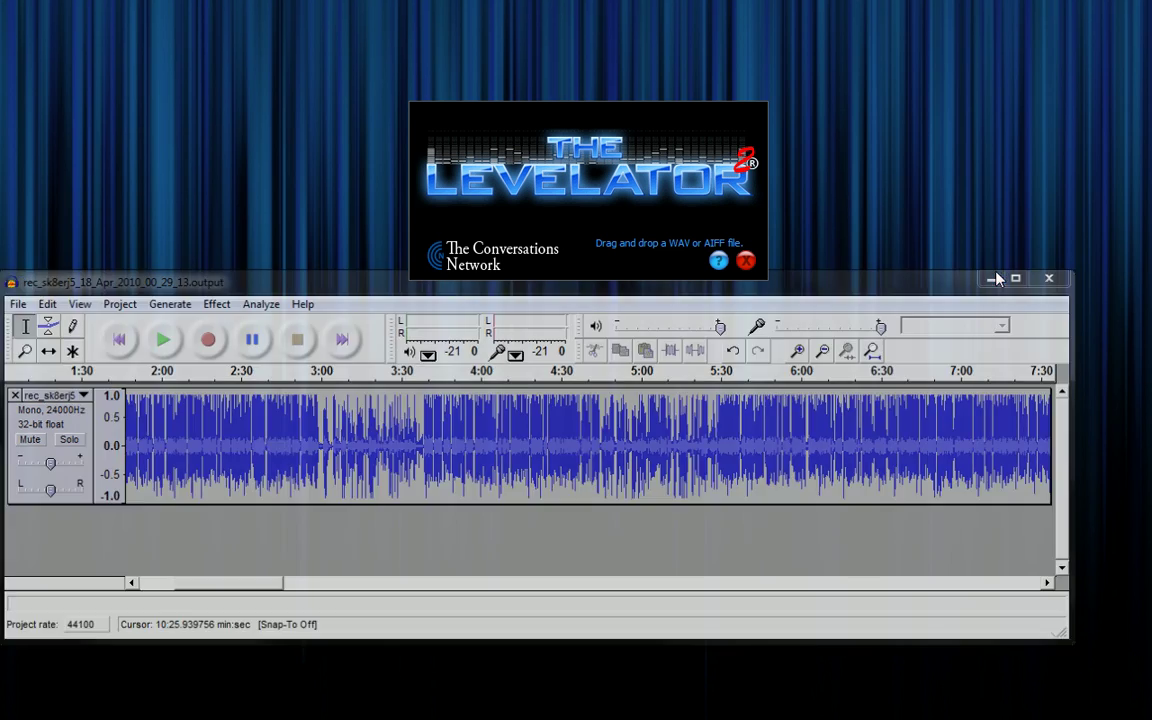
drag(625, 115, 650, 170)
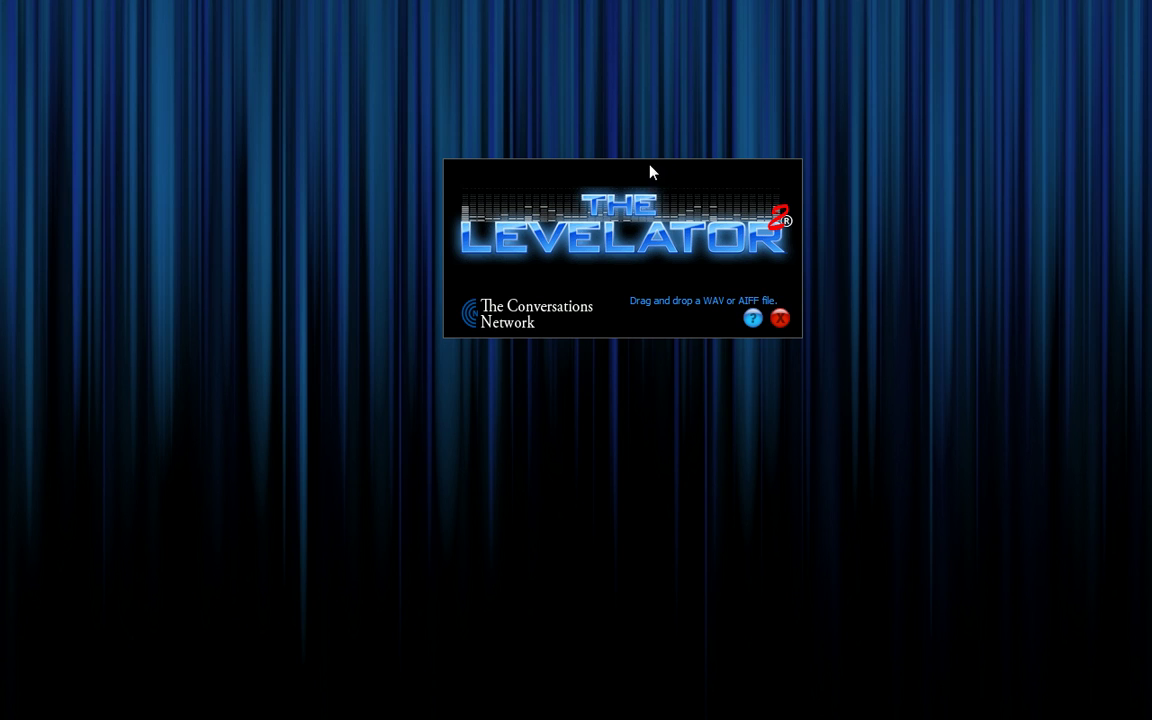
click(752, 318)
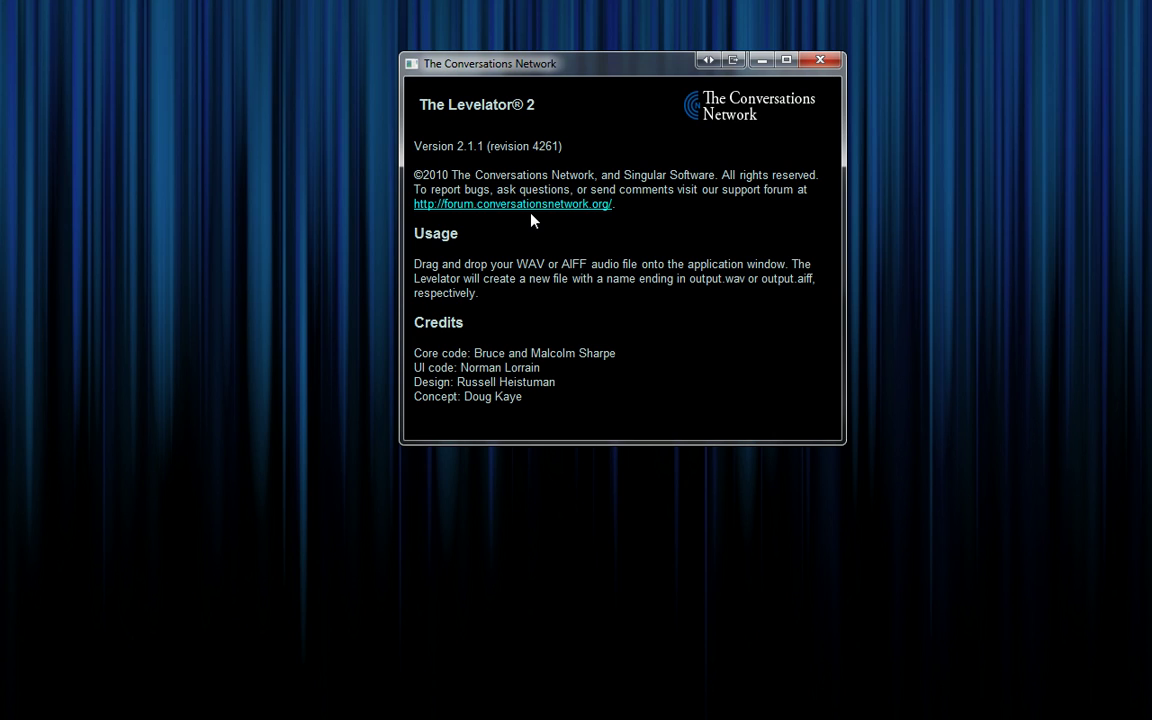
click(824, 62)
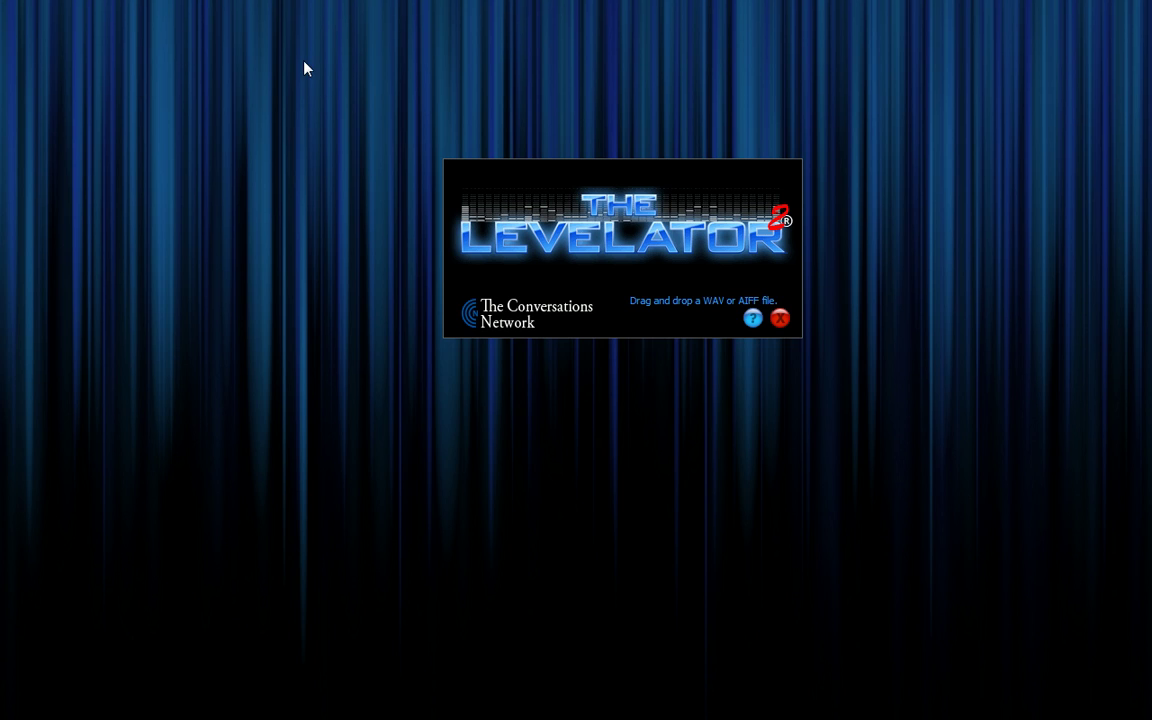
Bring the original recording's Audacity window back in front, near the 3:00 mark.
drag(305, 68, 630, 158)
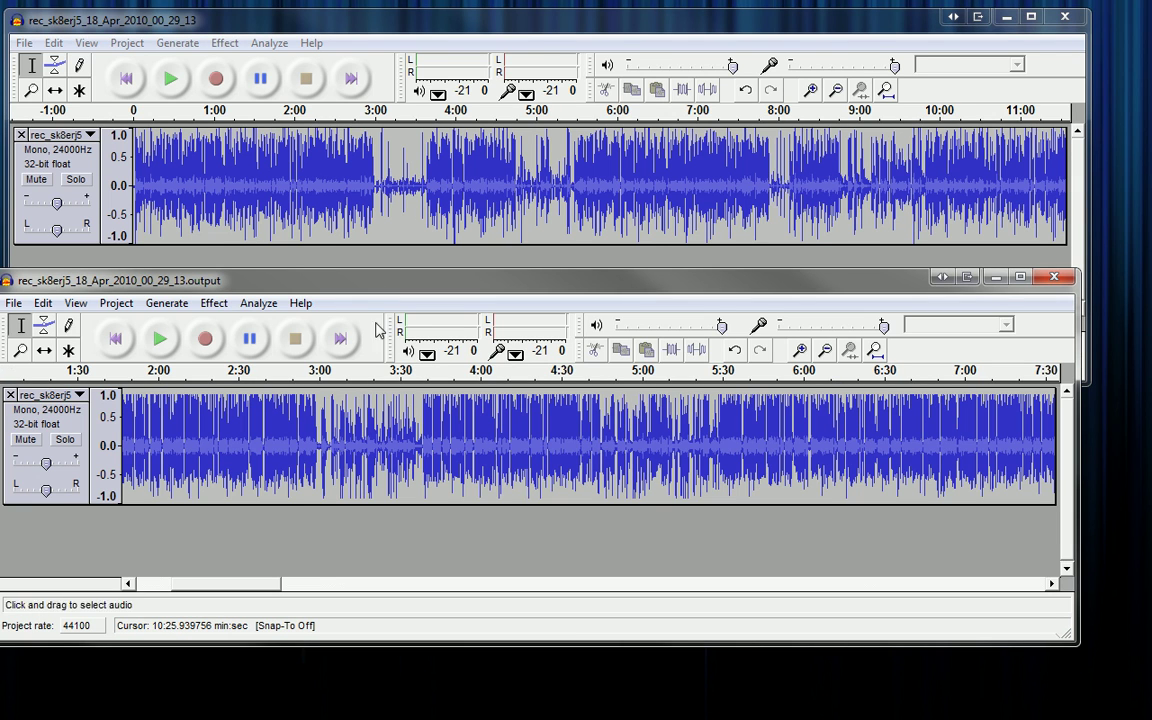
drag(368, 160, 419, 162)
Play the original recording from 2:53, then bring the .output window forward.
click(378, 162)
click(372, 170)
click(367, 170)
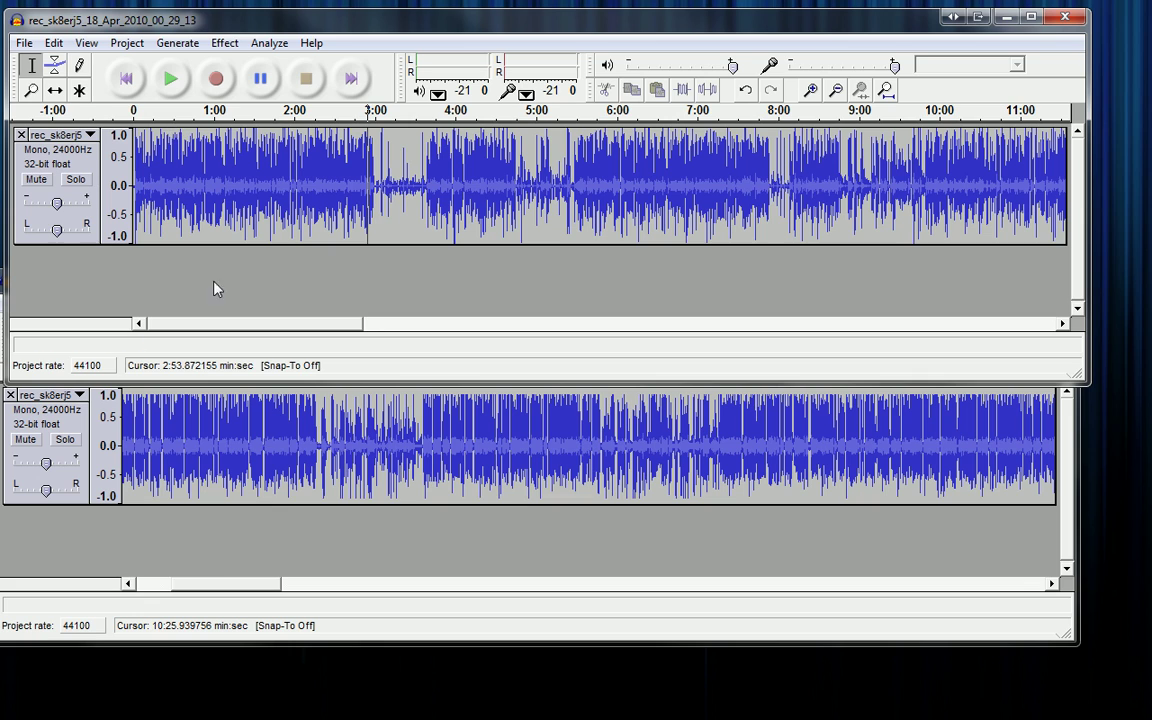
click(170, 80)
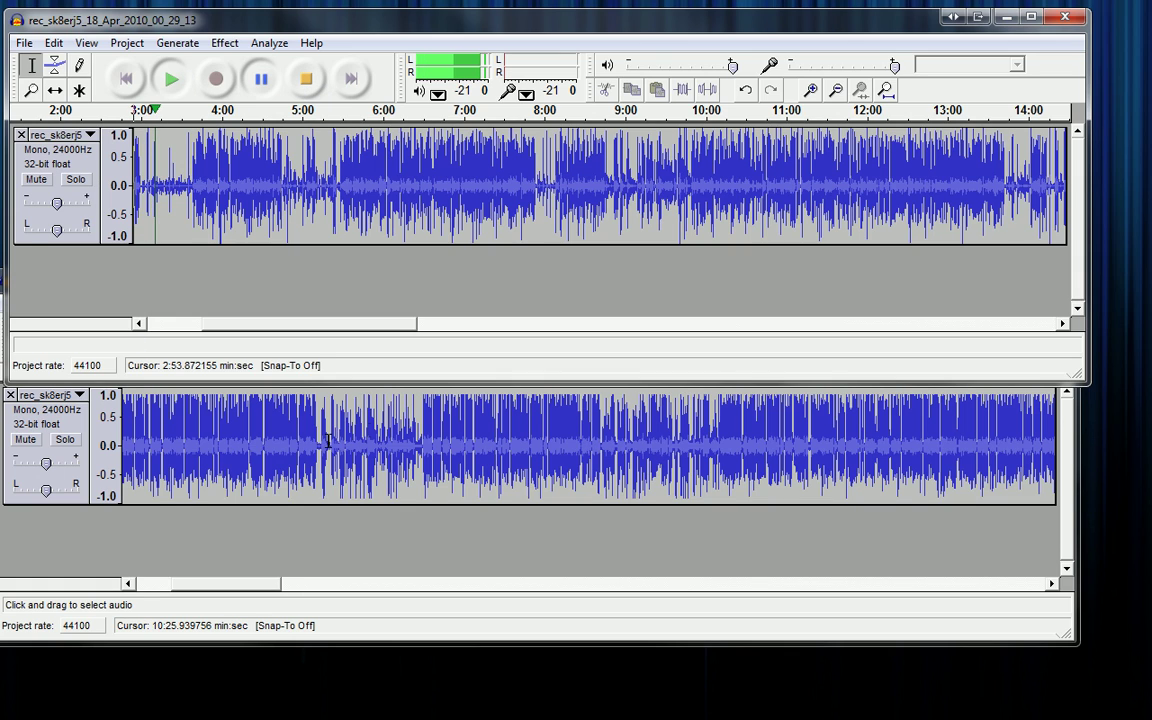
drag(334, 328, 265, 334)
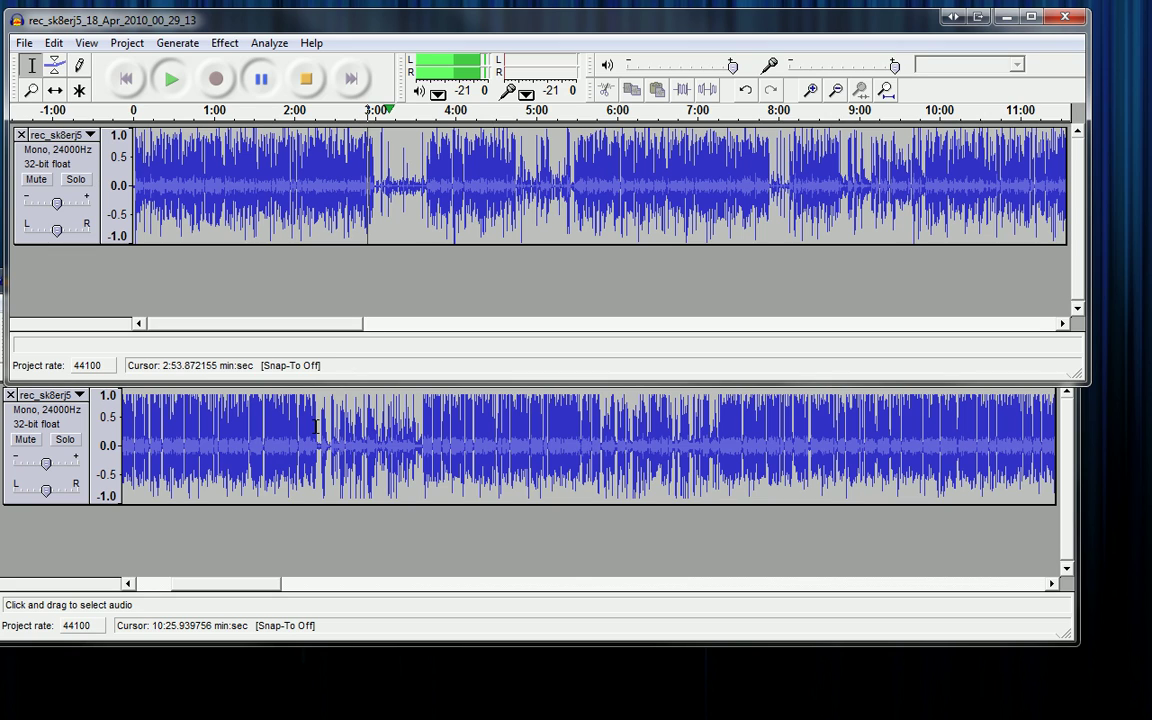
click(434, 541)
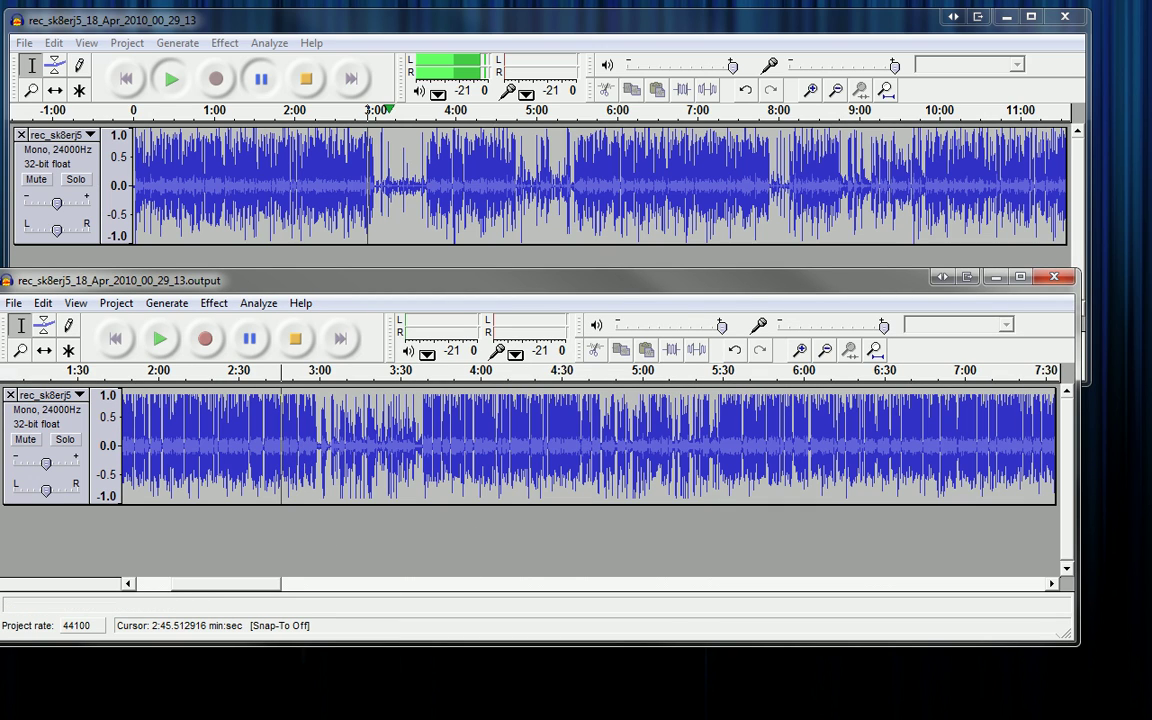
Stop the original recording's playback.
click(651, 715)
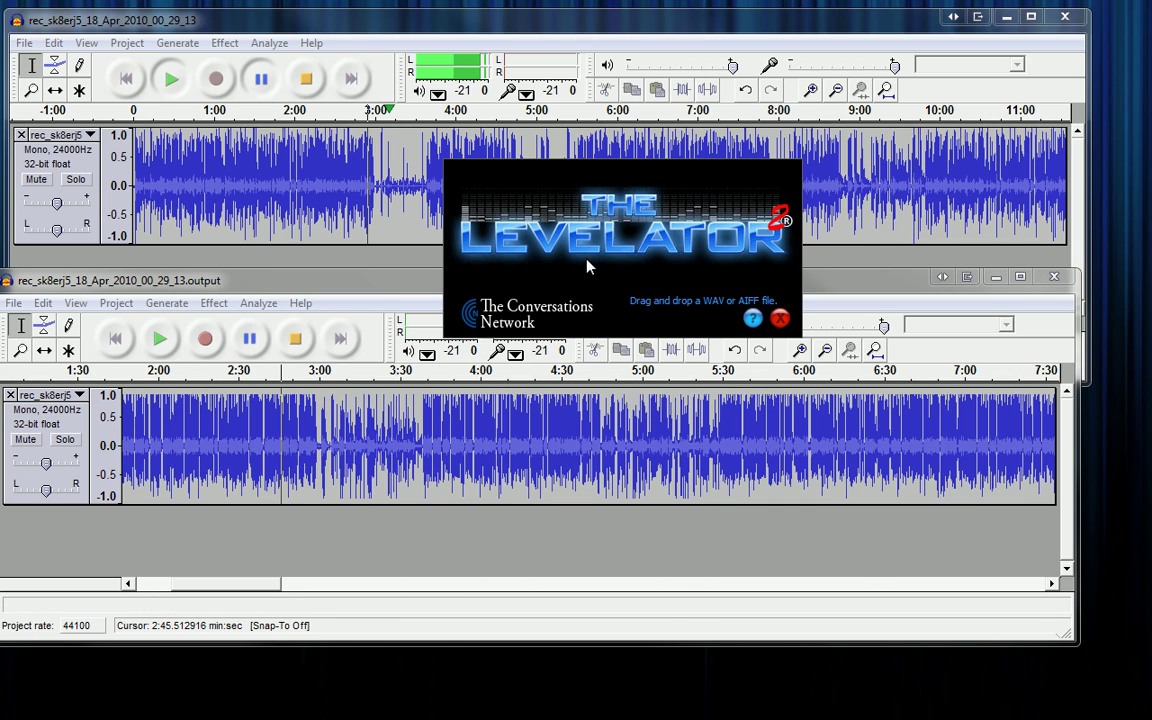
click(520, 548)
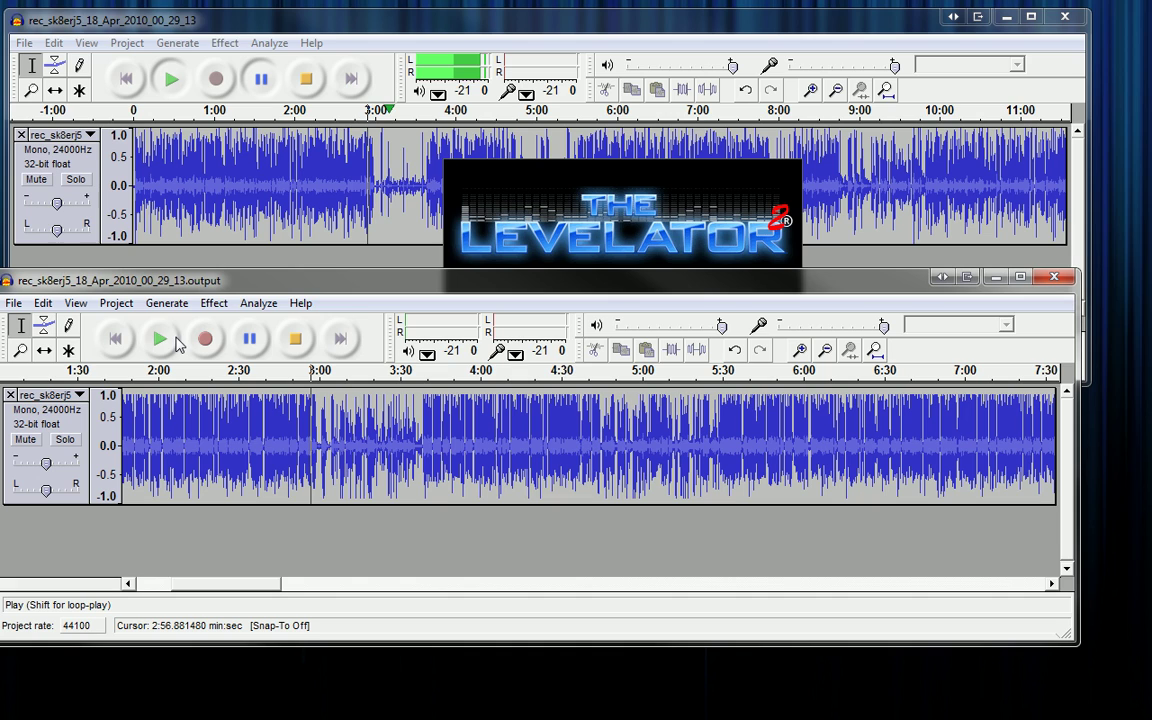
click(305, 79)
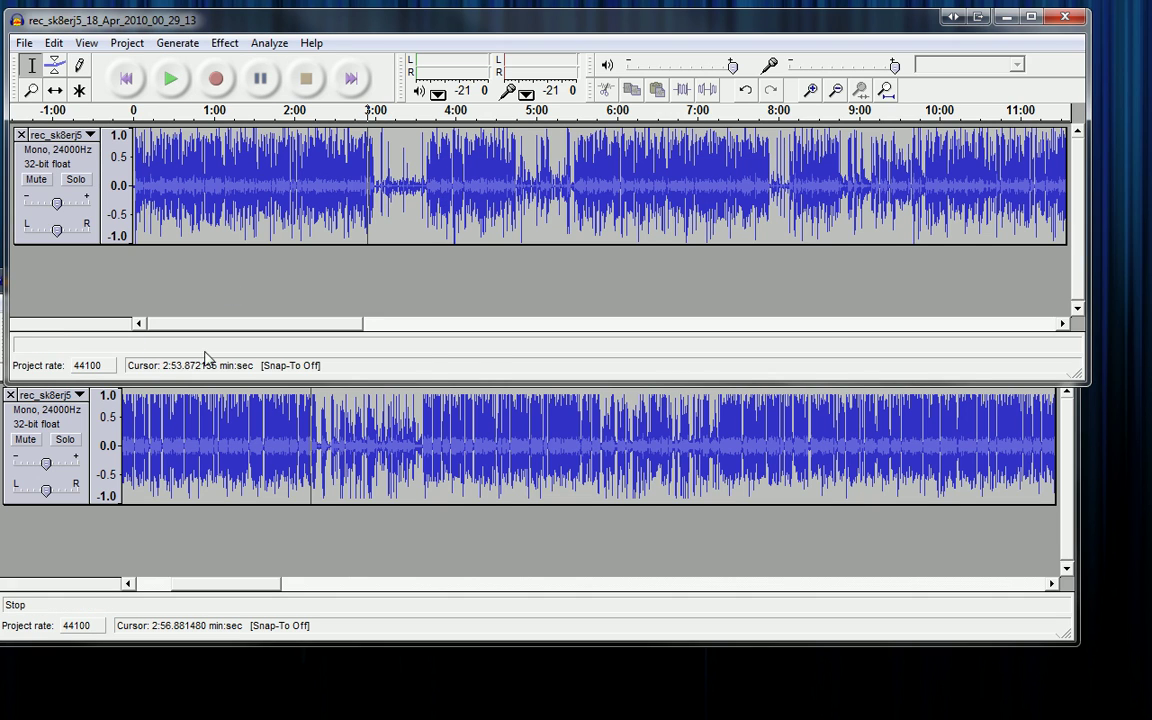
Play the .output recording from about 3:00.
click(220, 478)
click(318, 422)
click(160, 340)
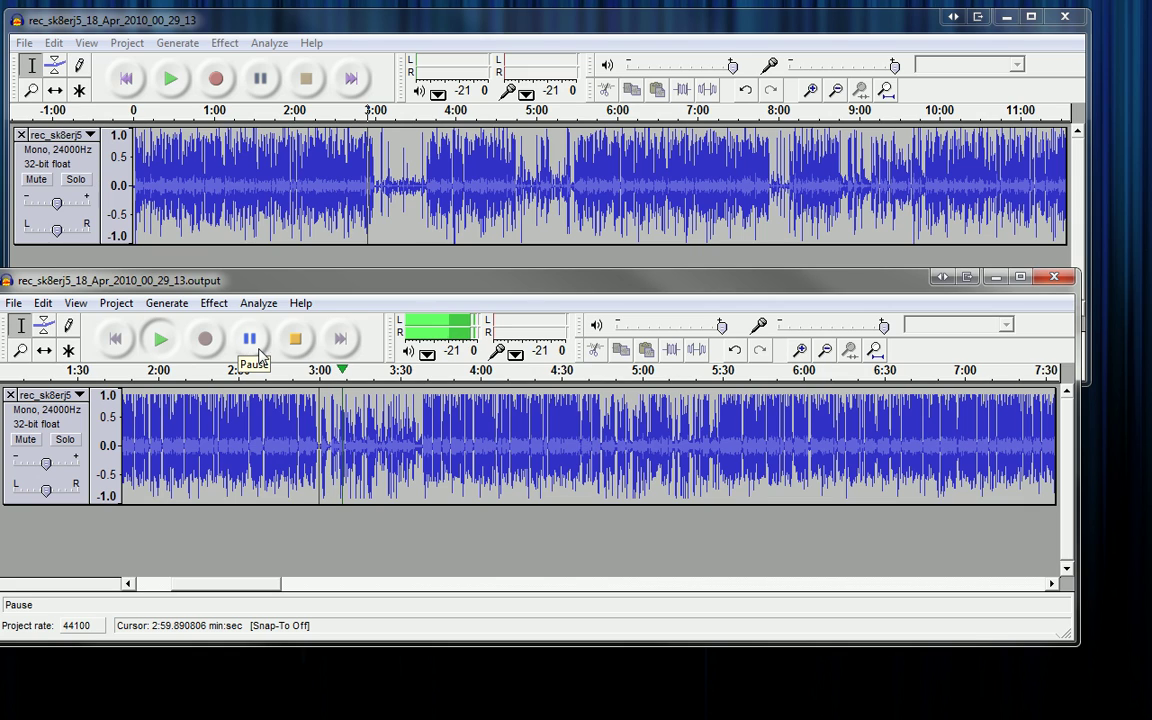
Select the .output audio from 2:31 to 7:28, then click the track near 3:05.
drag(958, 420, 291, 412)
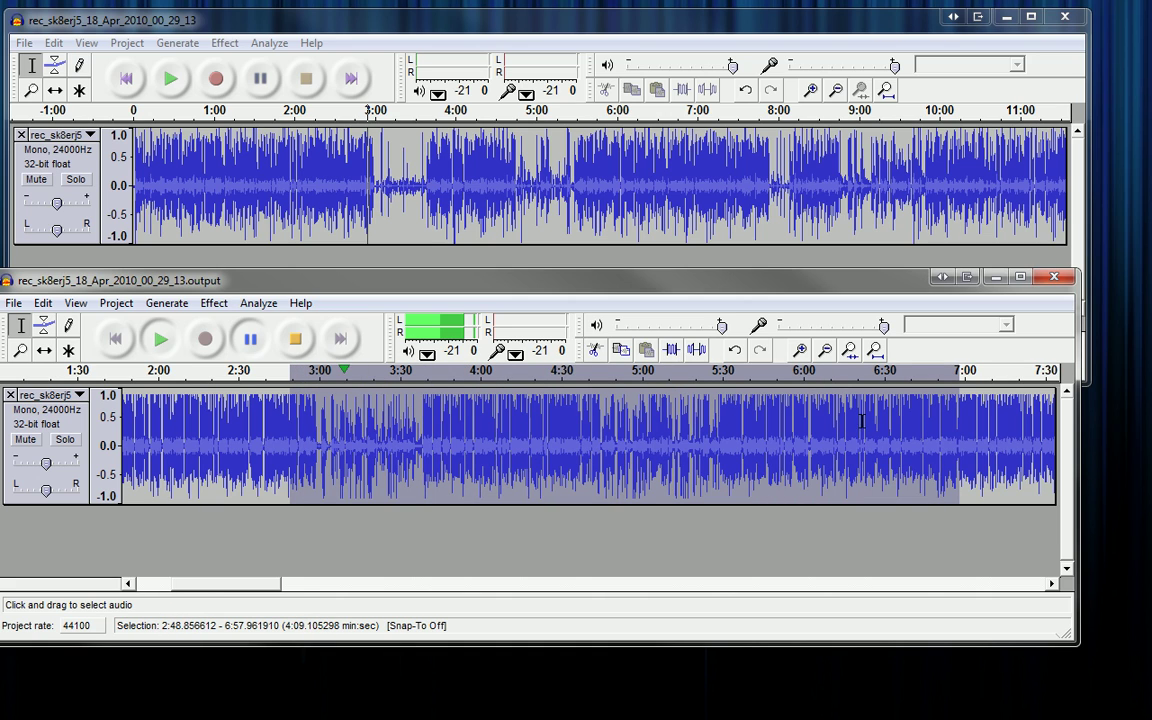
drag(1041, 427, 242, 412)
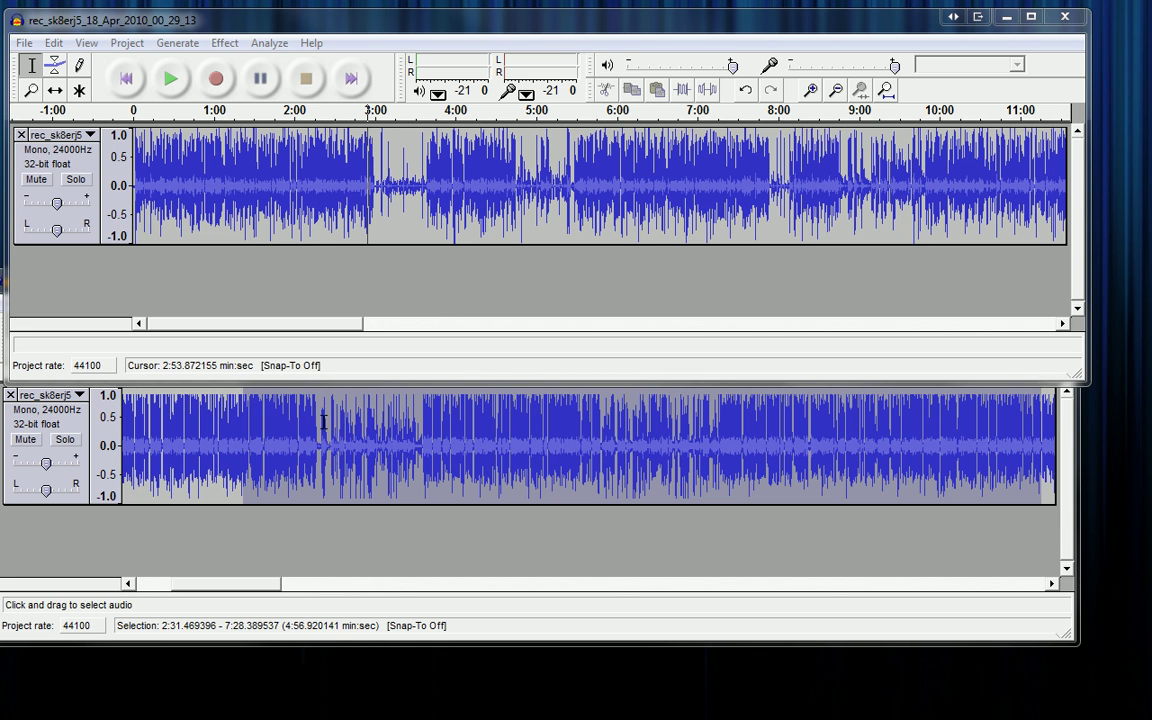
click(338, 461)
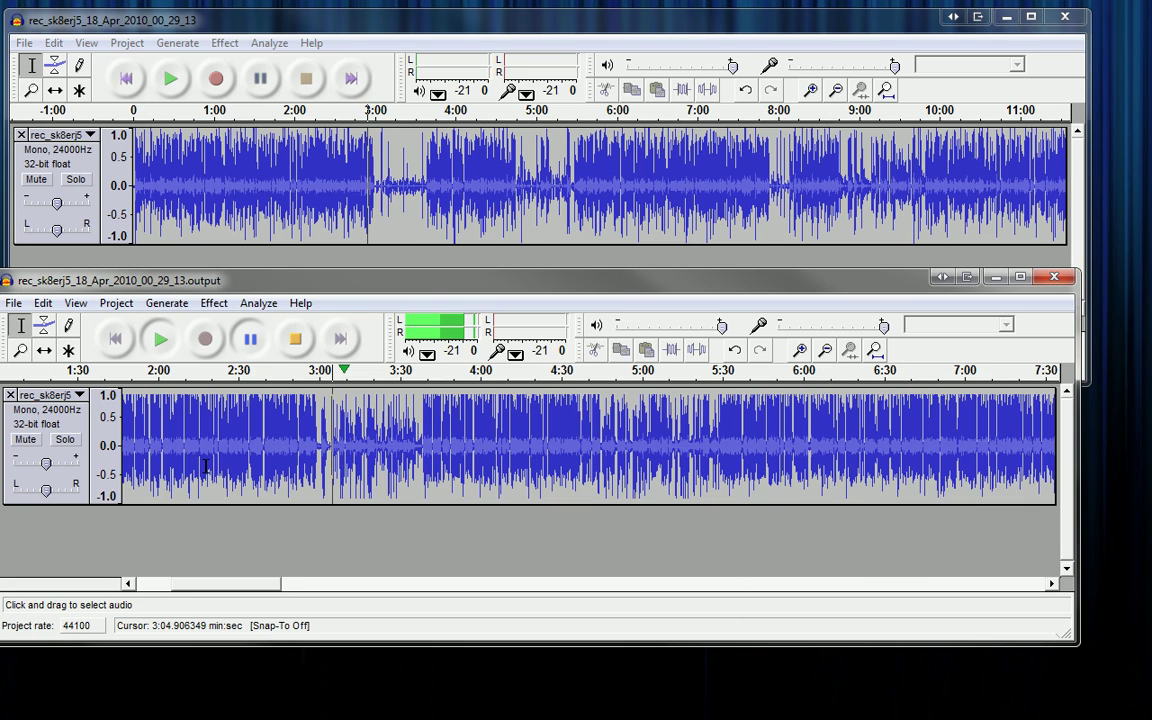
Select .output passages 2:31–3:53, then 3:10–4:38, then 5:22–5:48.
drag(462, 452, 241, 450)
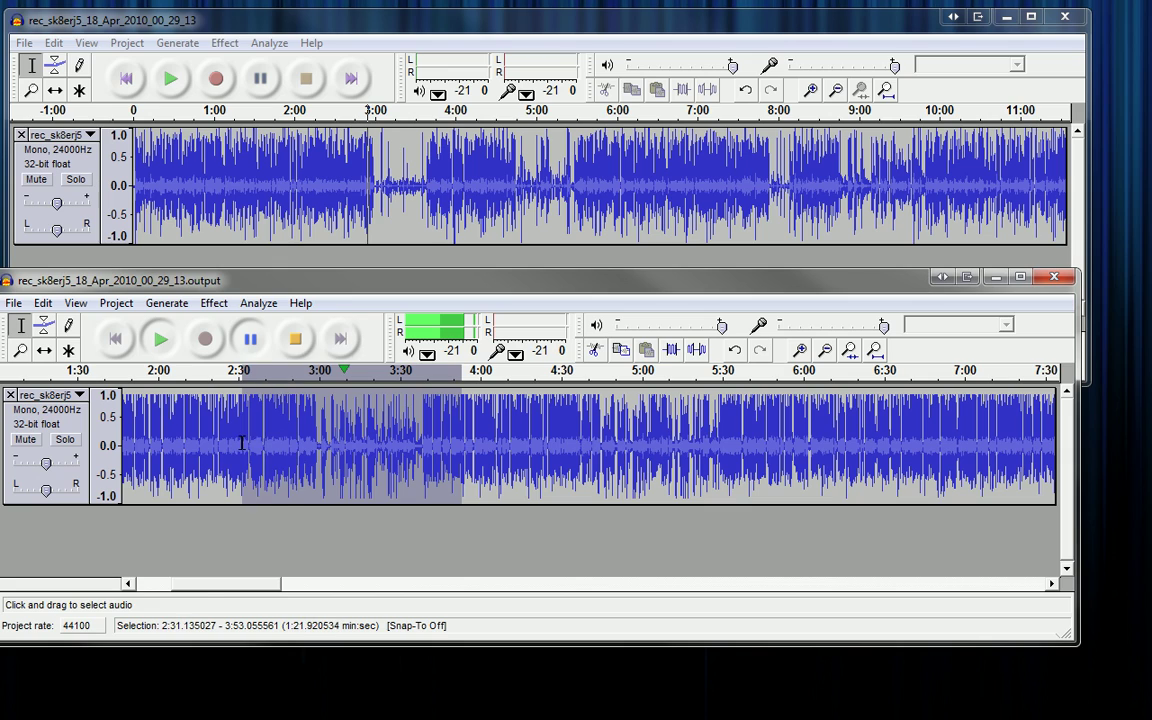
drag(582, 455, 347, 467)
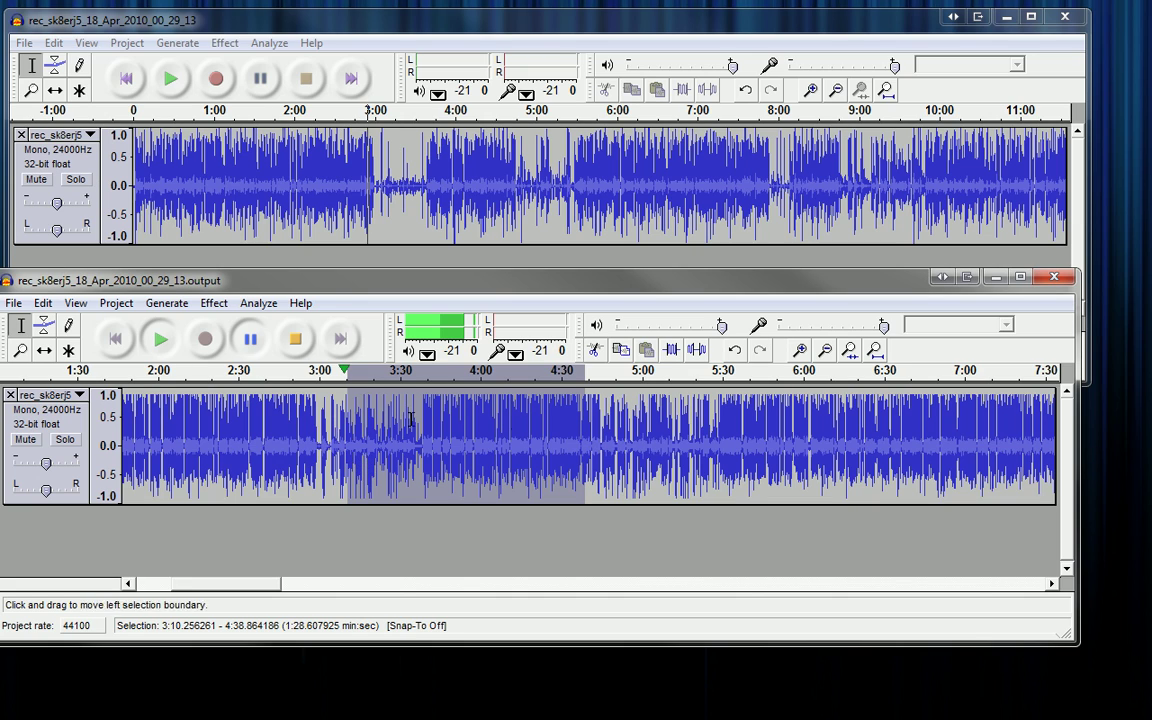
drag(771, 420, 702, 420)
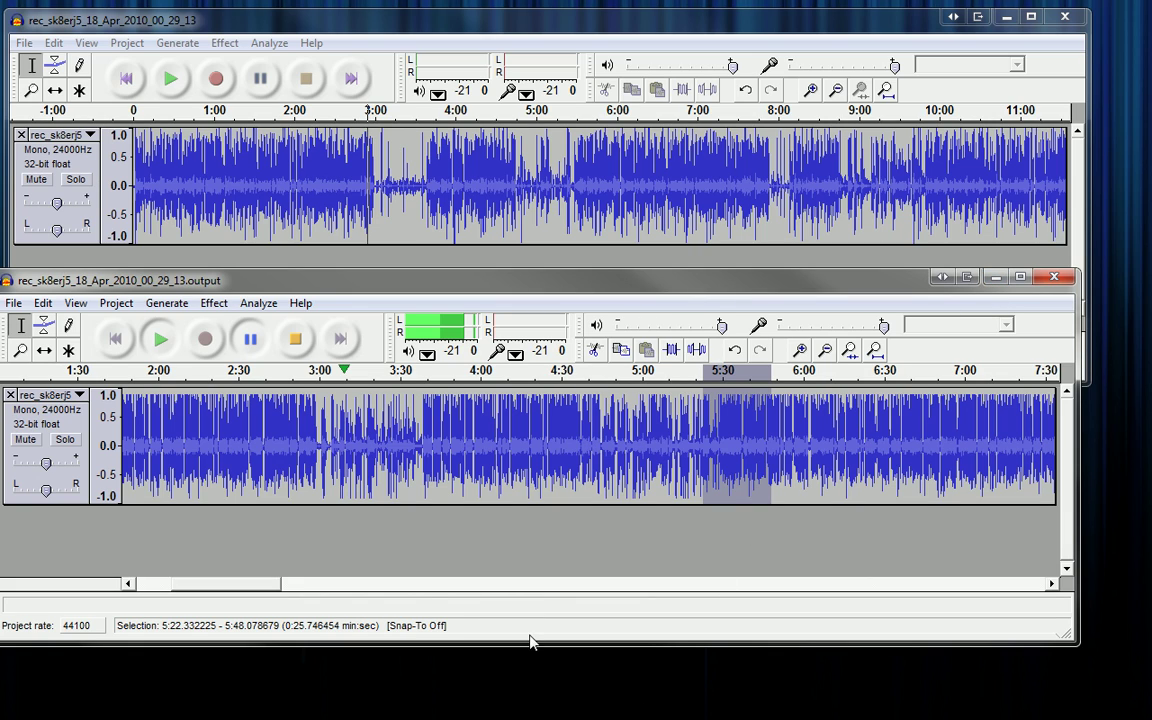
Minimize the original and then the .output Audacity windows.
click(1007, 17)
click(990, 280)
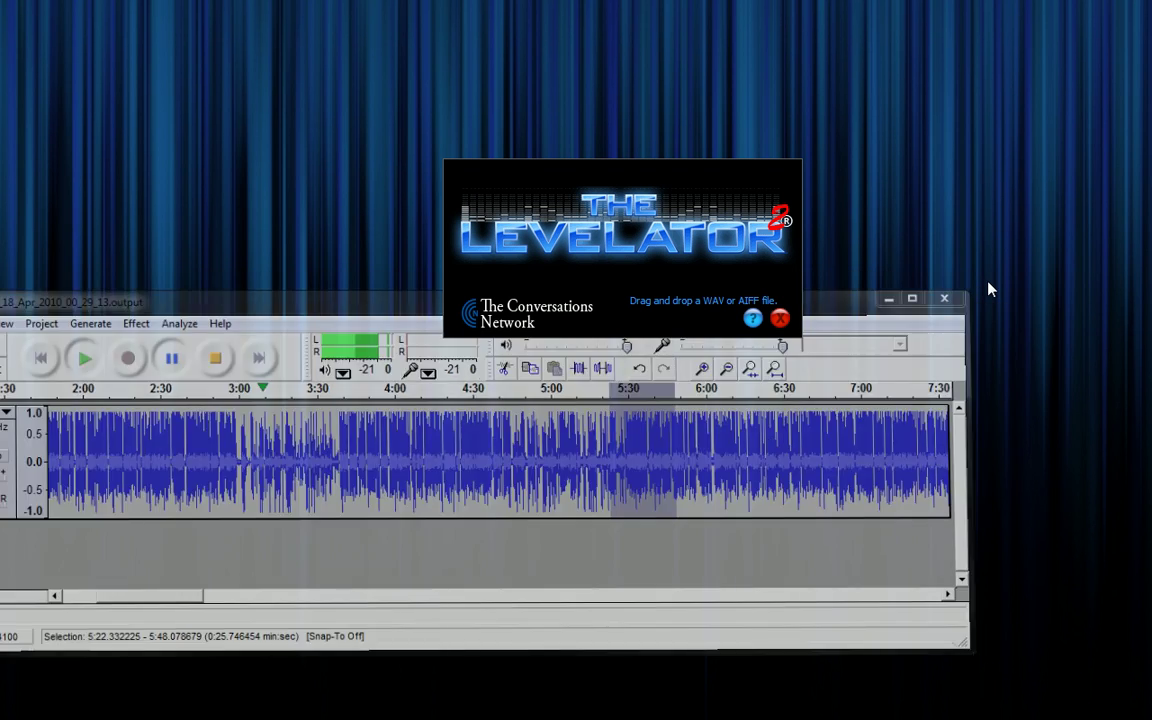